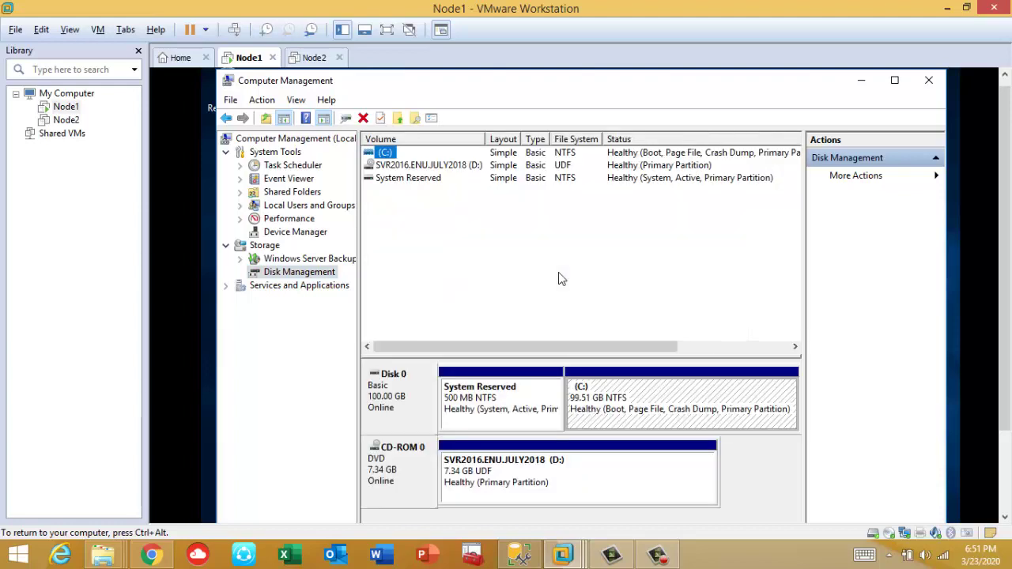
- Shrink the C: volume on Disk 0 by 75000 MB
left_click(629, 410)
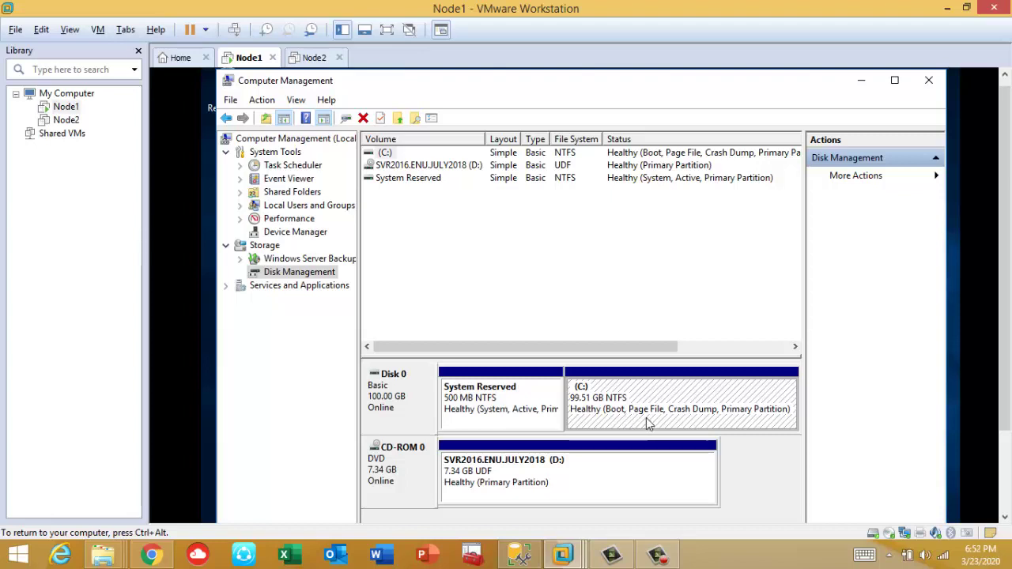
right_click(646, 419)
left_click(702, 332)
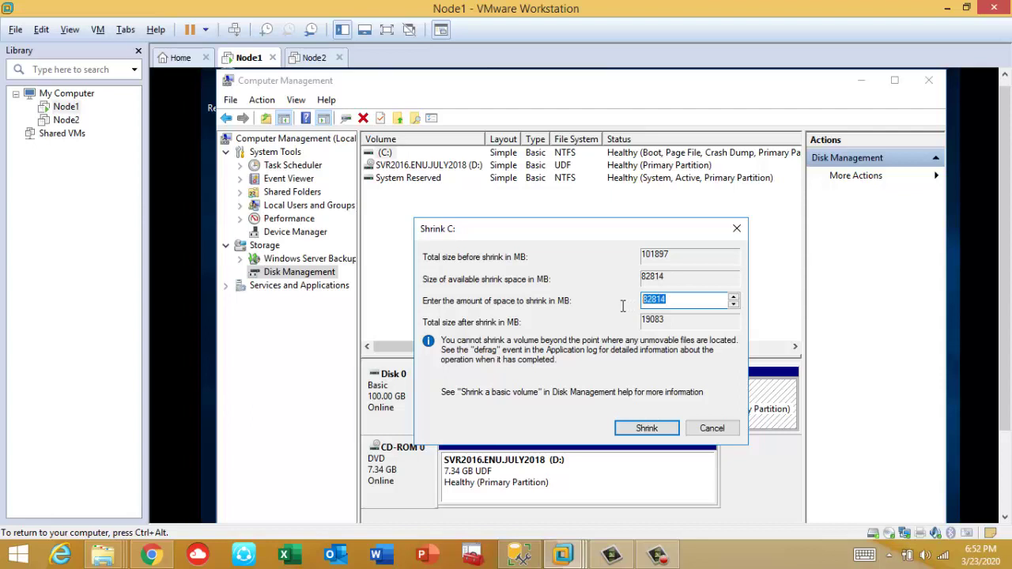
type("75000")
left_click(651, 427)
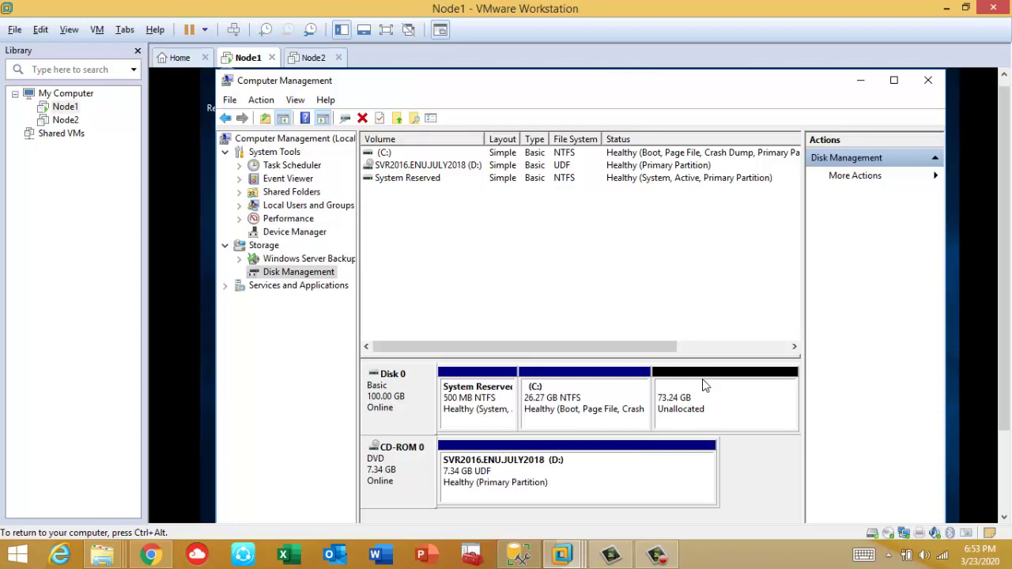
- Create a 75000 MB simple volume in Disk 0's unallocated space with drive letter E, quick-formatted as NTFS and labelled Data
right_click(700, 419)
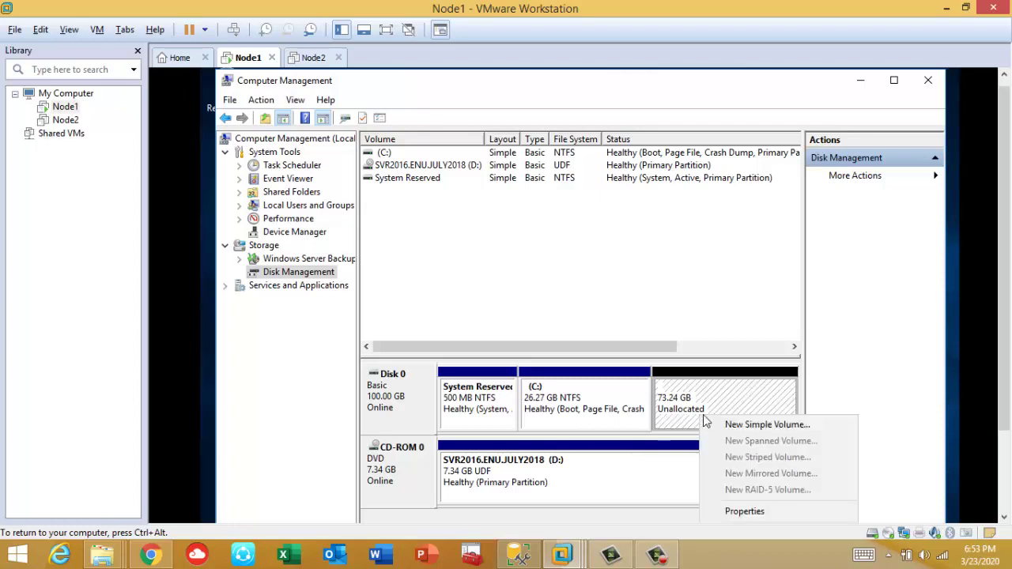
left_click(738, 427)
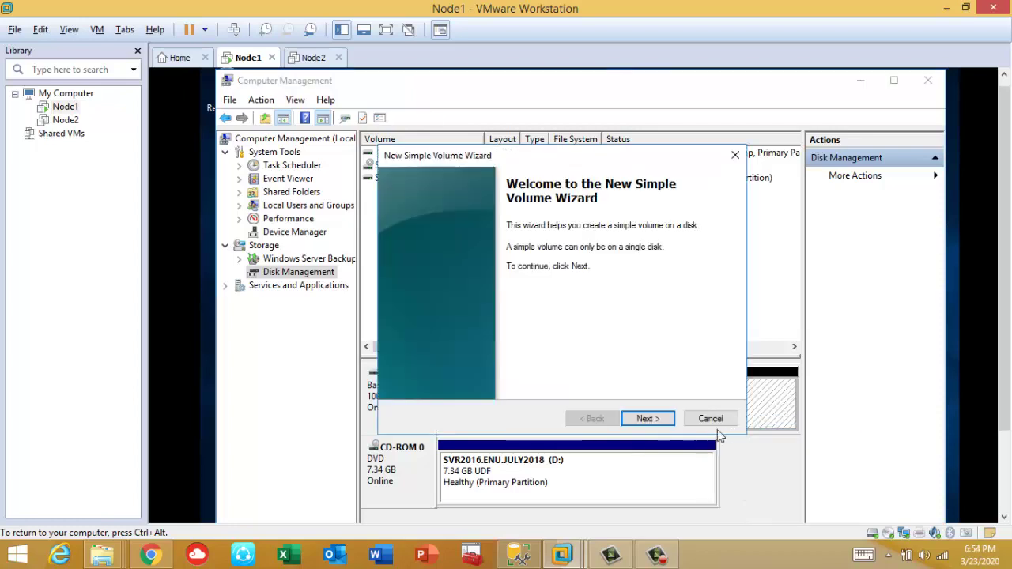
left_click(648, 419)
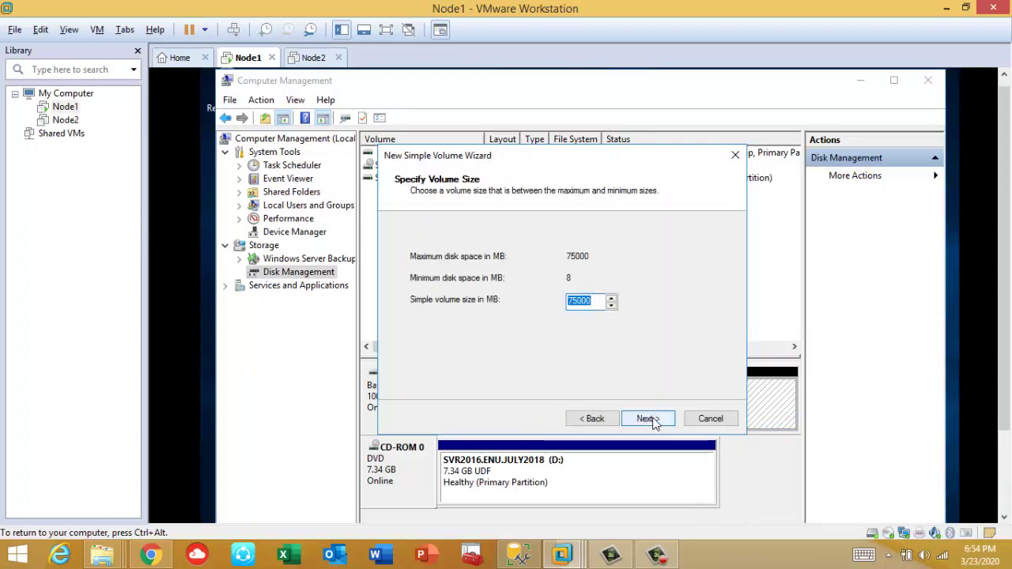
left_click(651, 420)
left_click(650, 419)
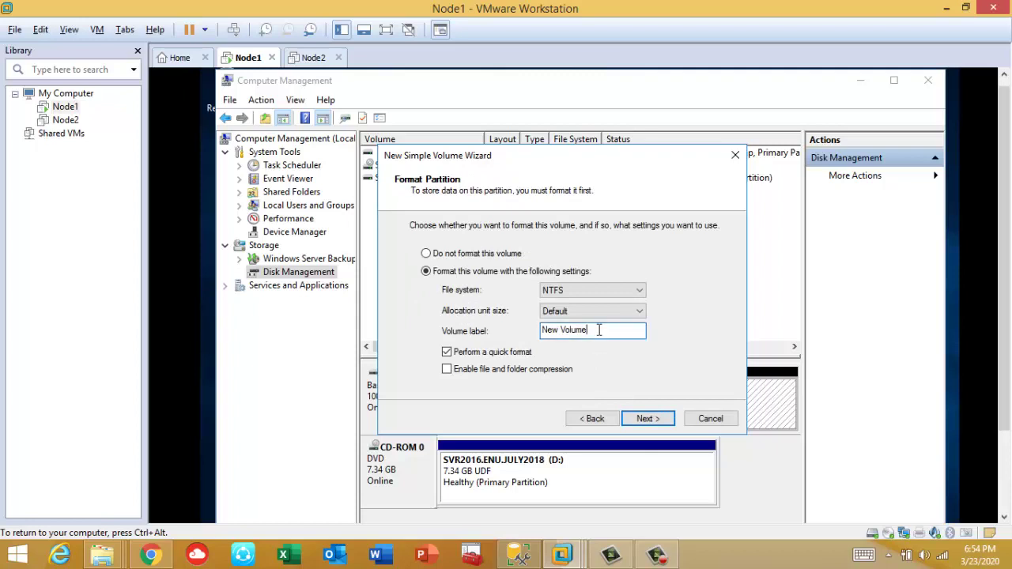
left_click_drag(599, 330, 517, 351)
type("Data")
left_click(649, 418)
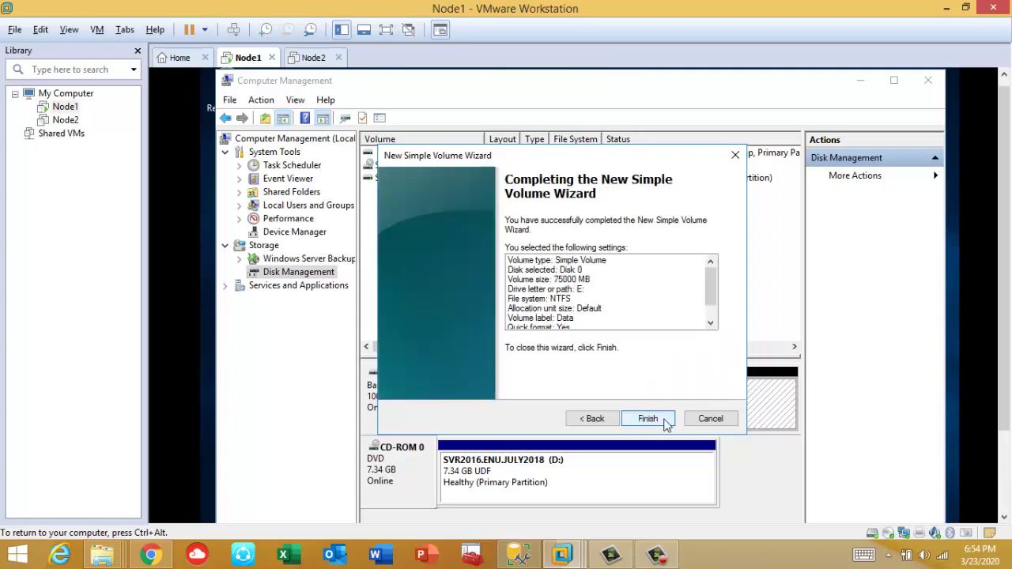
left_click(648, 419)
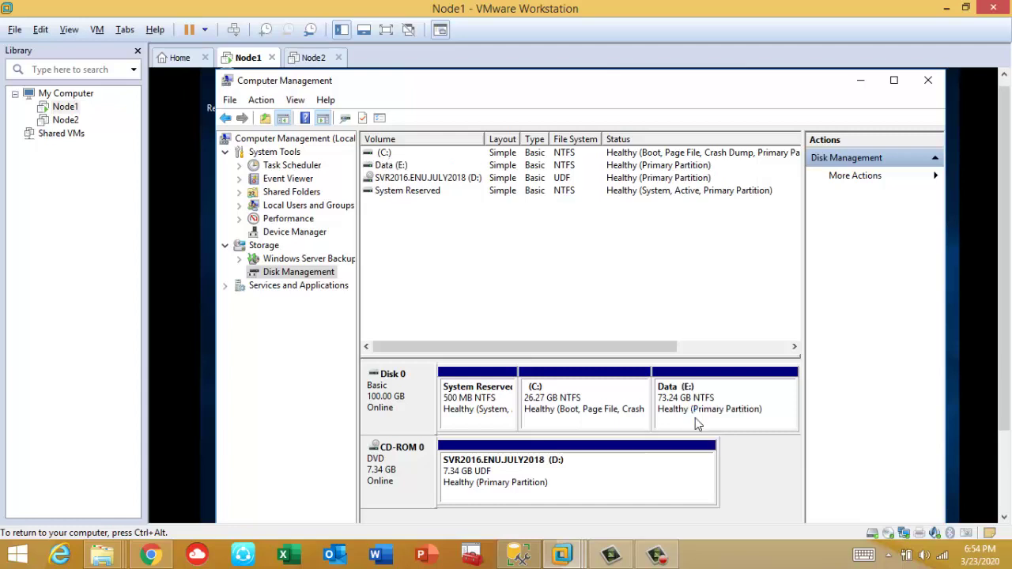
- Shrink the Data (E:) volume by 50000 MB
left_click(692, 422)
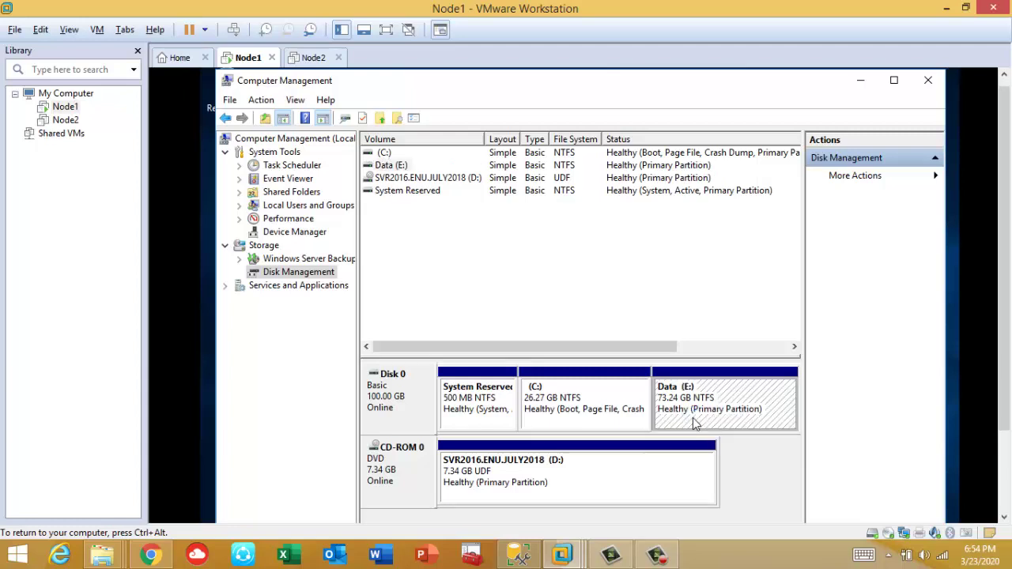
right_click(692, 419)
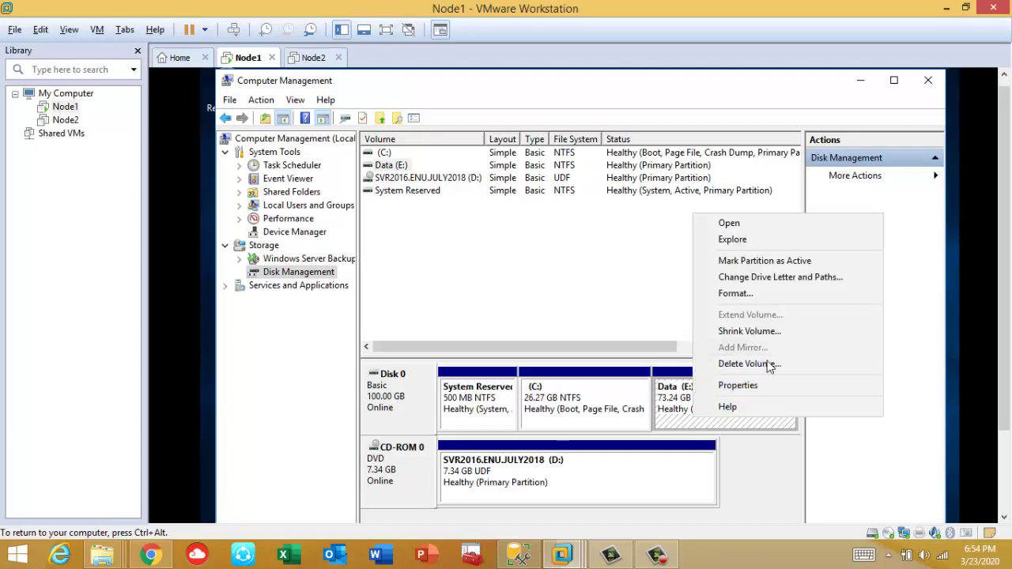
left_click(771, 332)
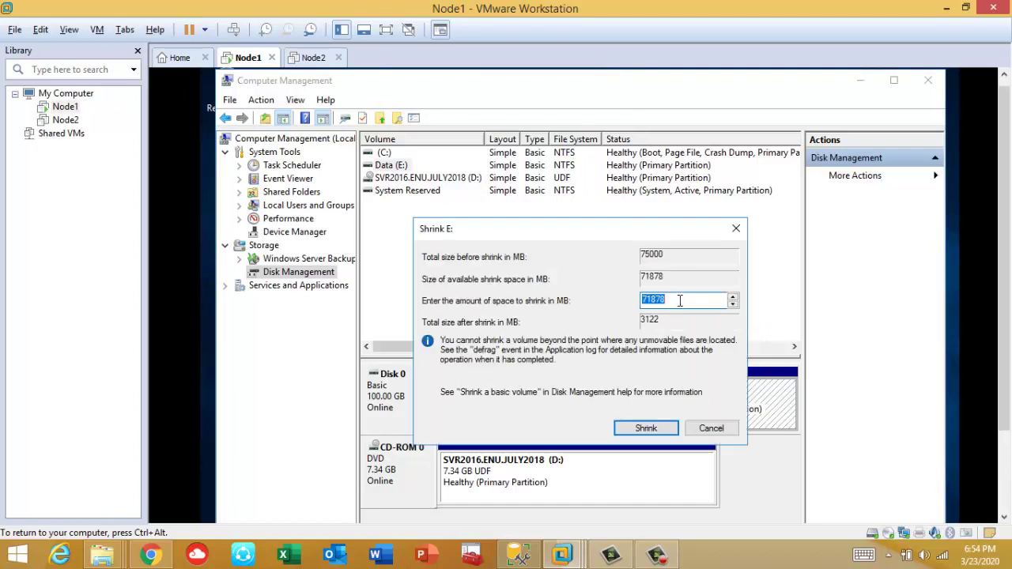
left_click_drag(679, 300, 613, 309)
type("50000")
left_click(653, 431)
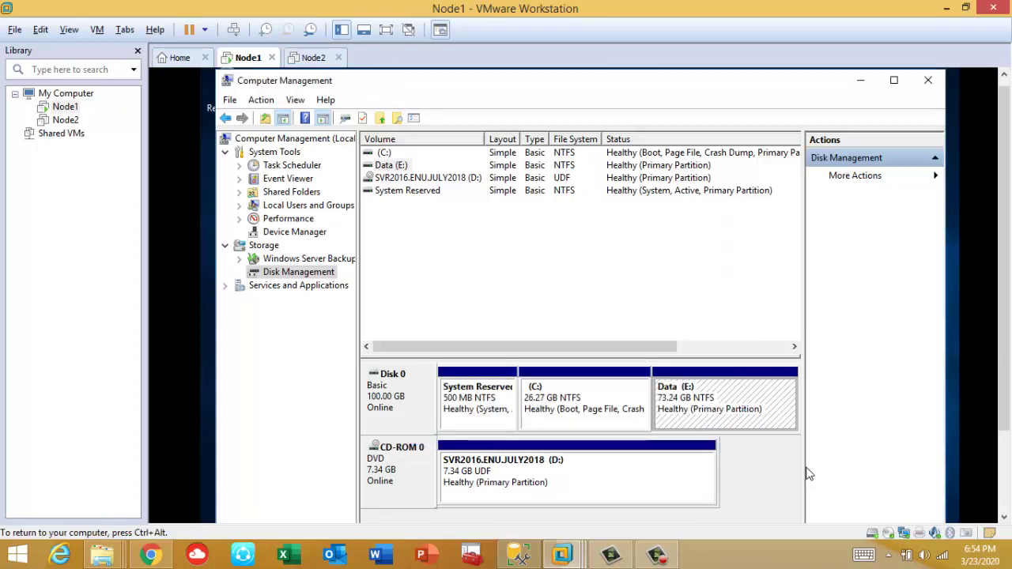
- Create a 50000 MB simple volume in the unallocated space with drive letter F, quick-formatted as NTFS and labelled Backup
right_click(747, 423)
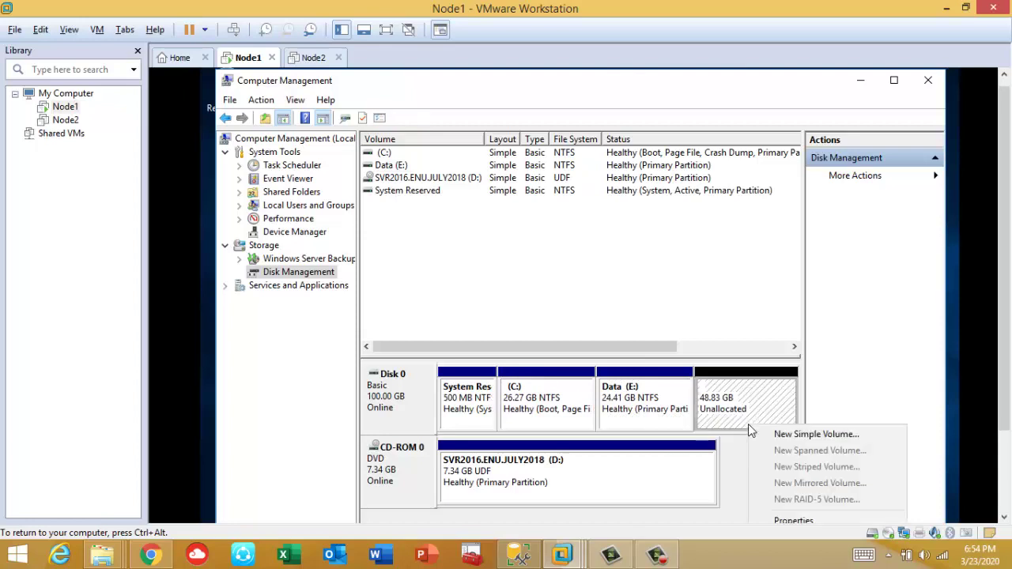
left_click(814, 434)
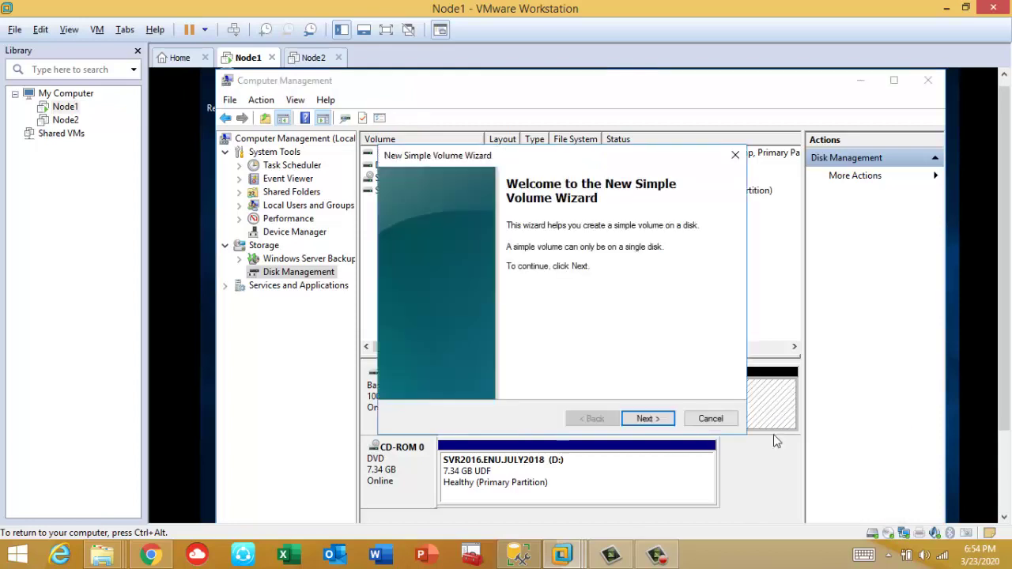
left_click(646, 419)
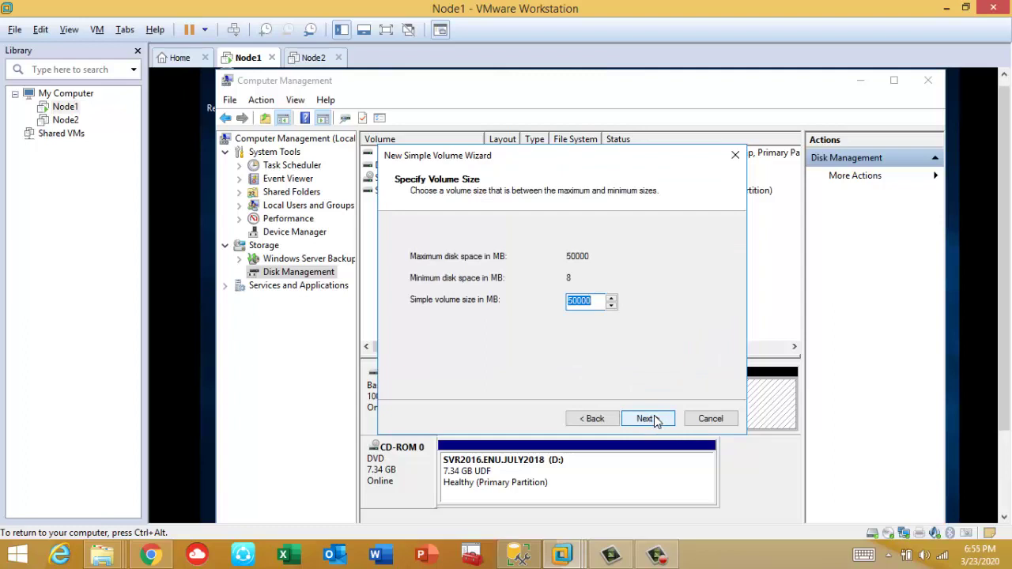
left_click(653, 420)
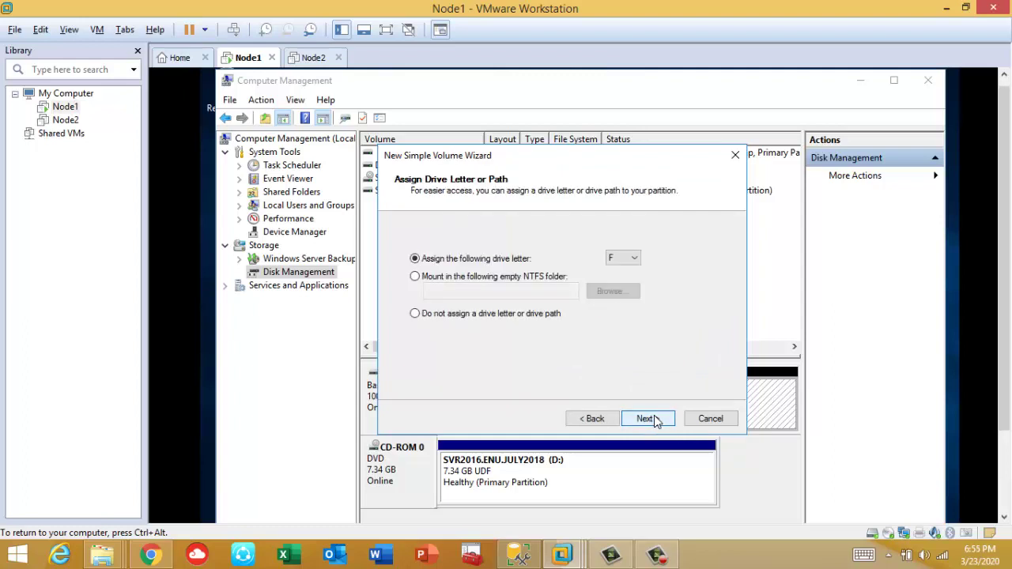
left_click(654, 417)
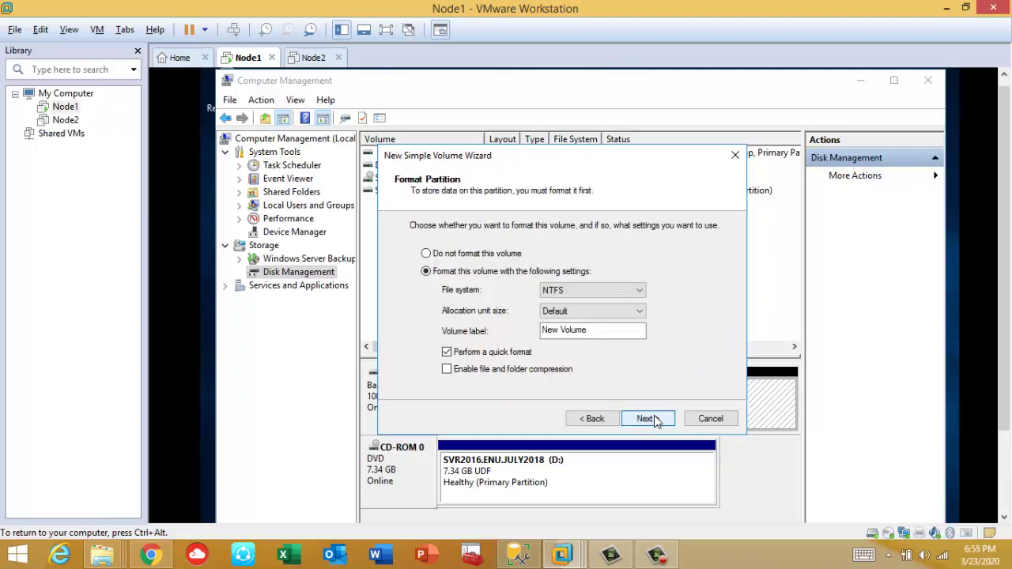
left_click(594, 330)
left_click_drag(593, 330, 479, 347)
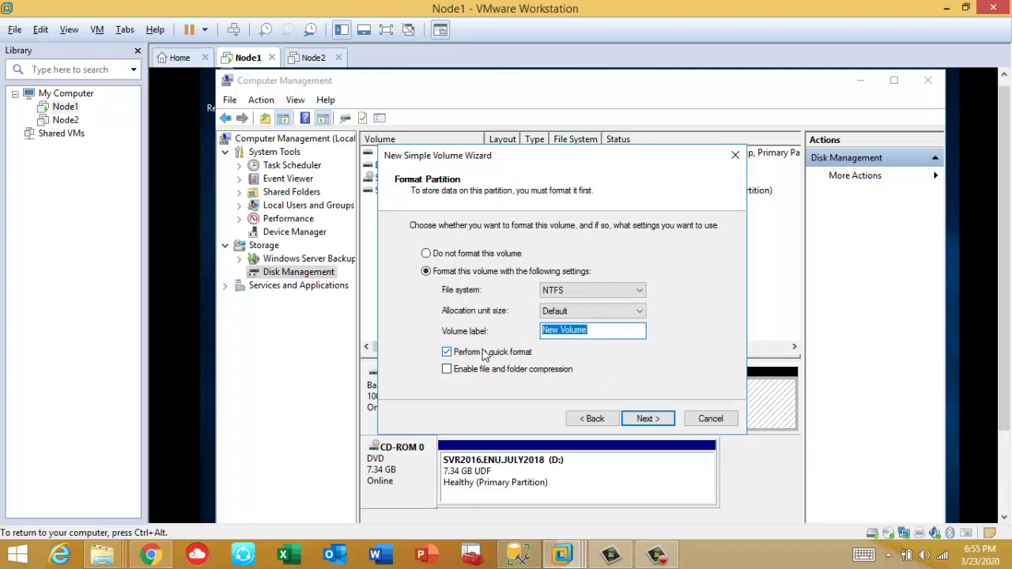
type("Ba")
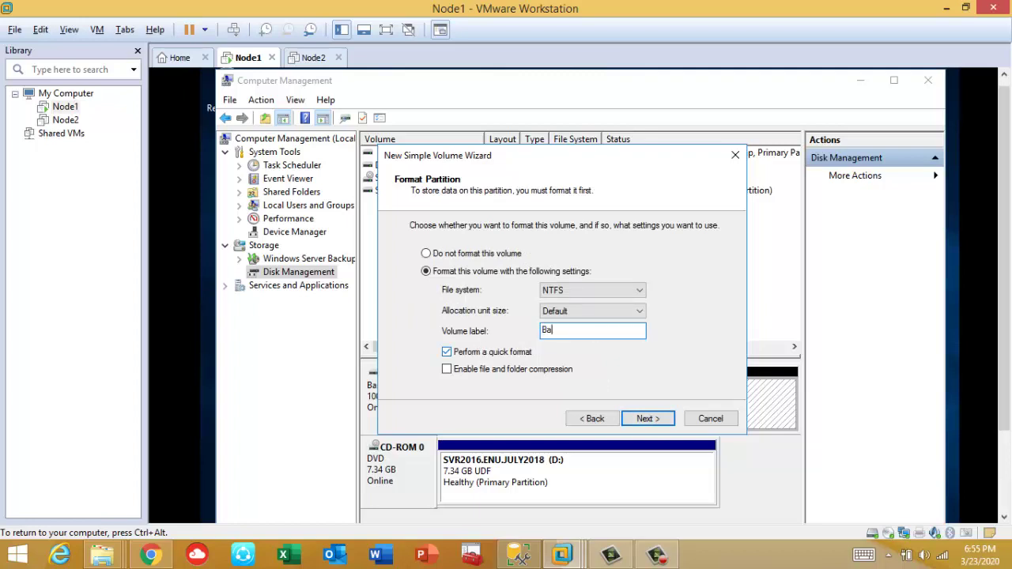
type("ckup")
left_click(649, 418)
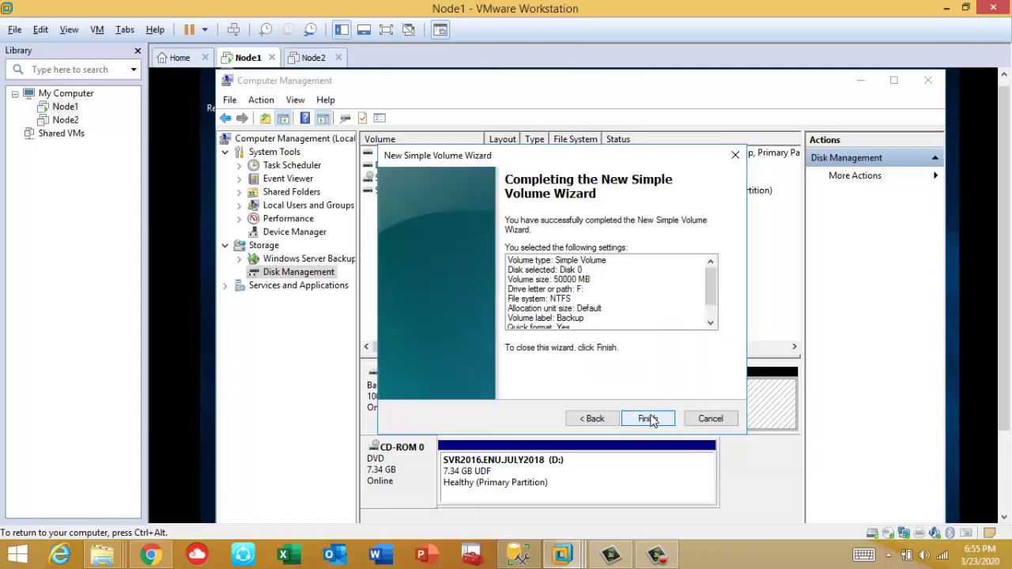
left_click(650, 419)
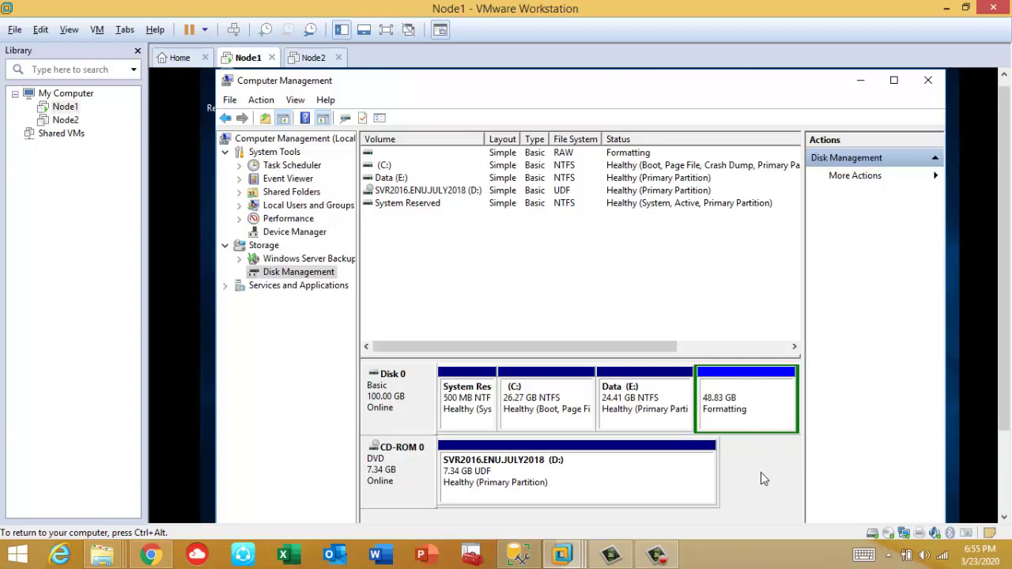
- Shrink the Backup (F:) volume by 30000 MB
right_click(739, 426)
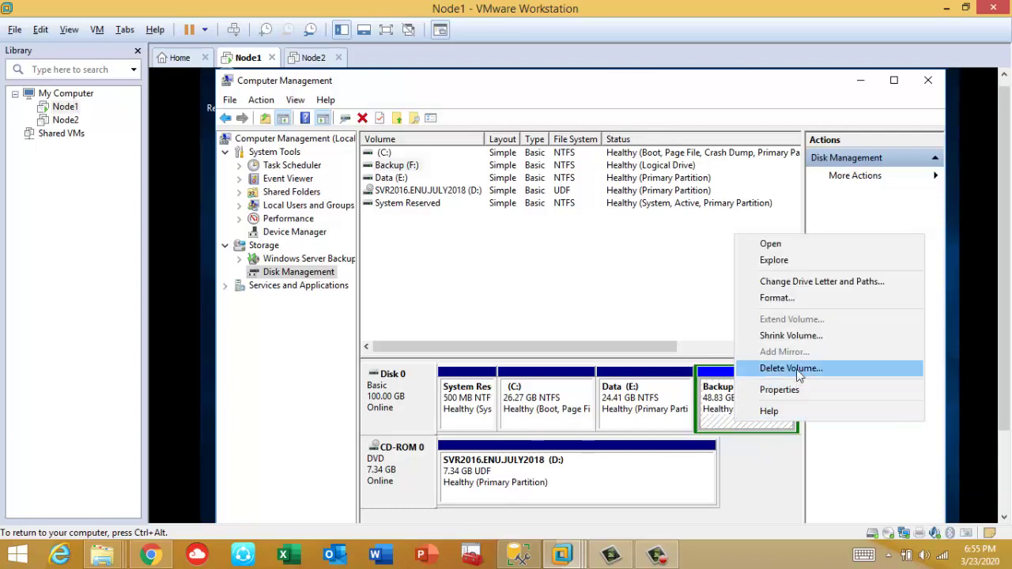
left_click(790, 335)
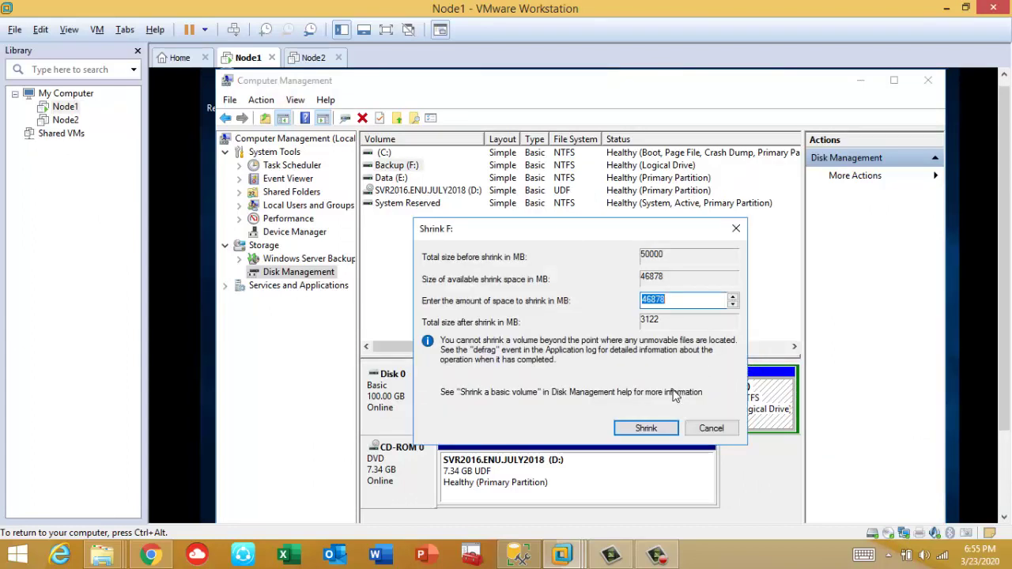
left_click_drag(672, 306, 622, 316)
type("3")
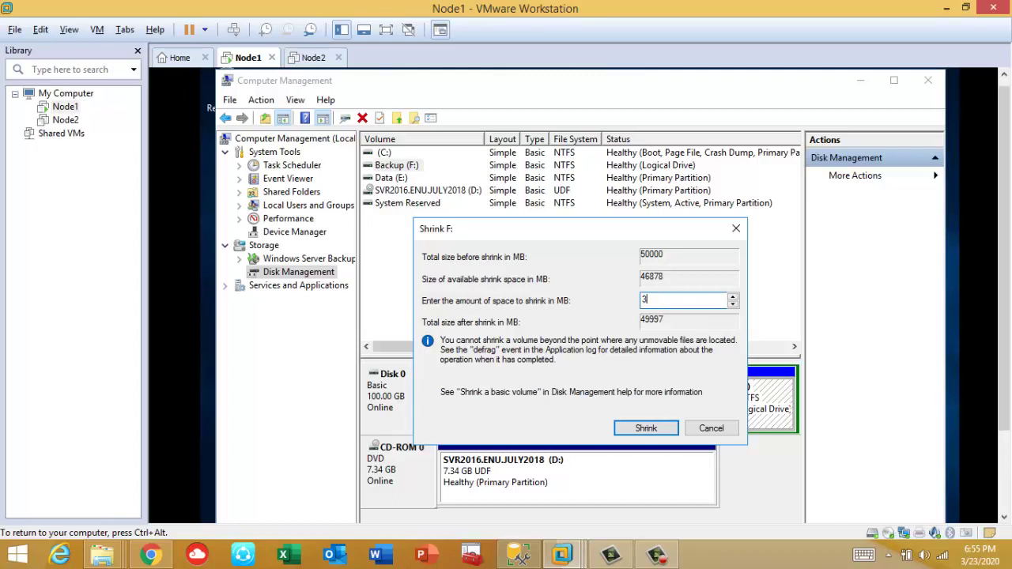
type("0000")
left_click(651, 432)
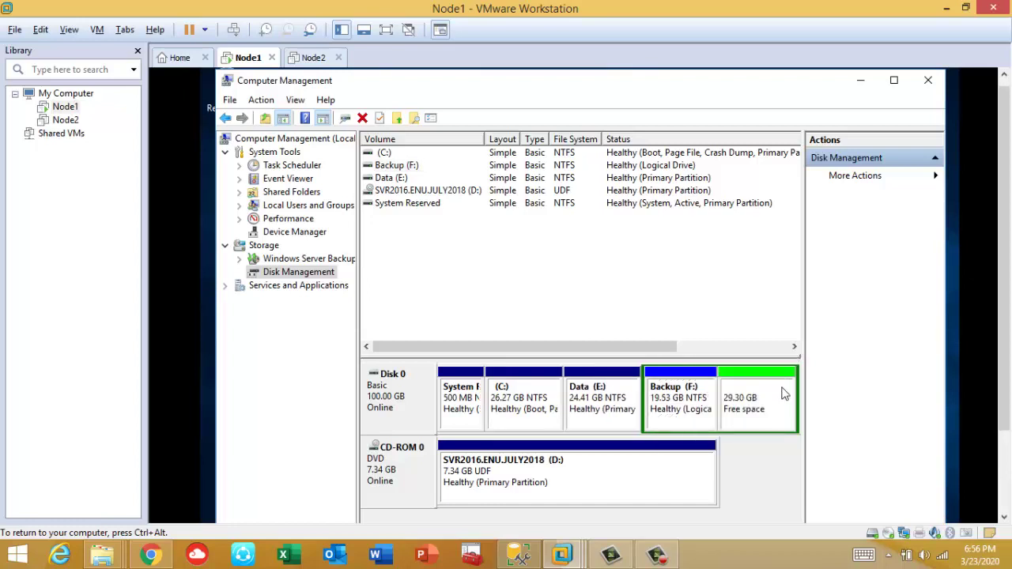
- Create a 29999 MB simple volume in the free space beside Backup with drive letter G, quick-formatted as NTFS and labelled Log
left_click(764, 423)
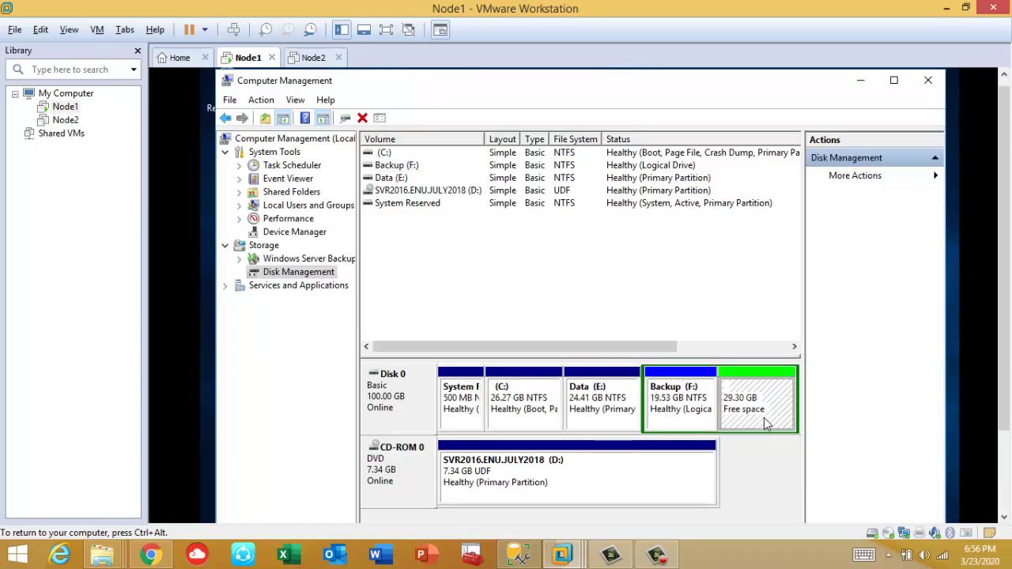
right_click(764, 420)
left_click(792, 427)
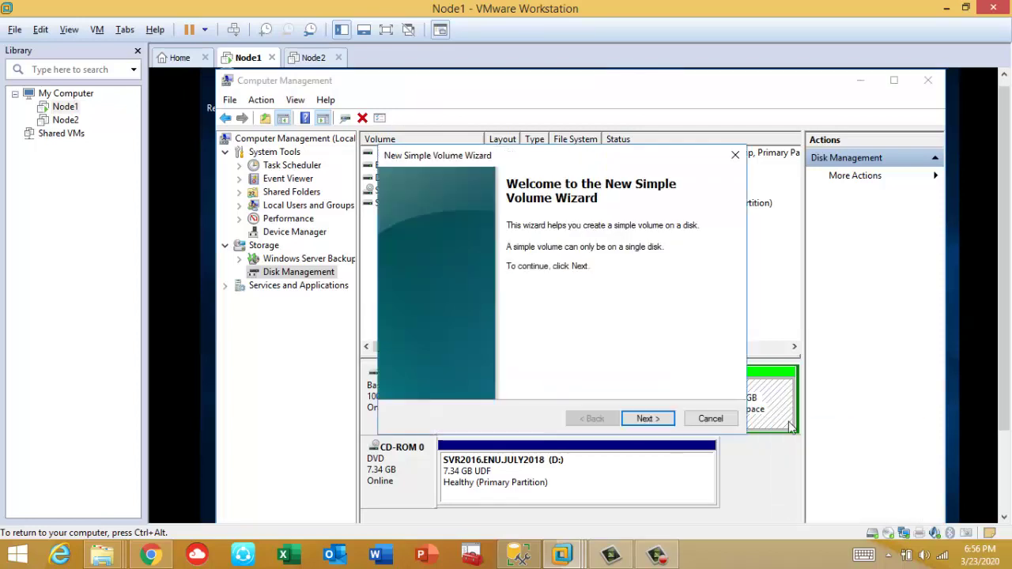
left_click(648, 418)
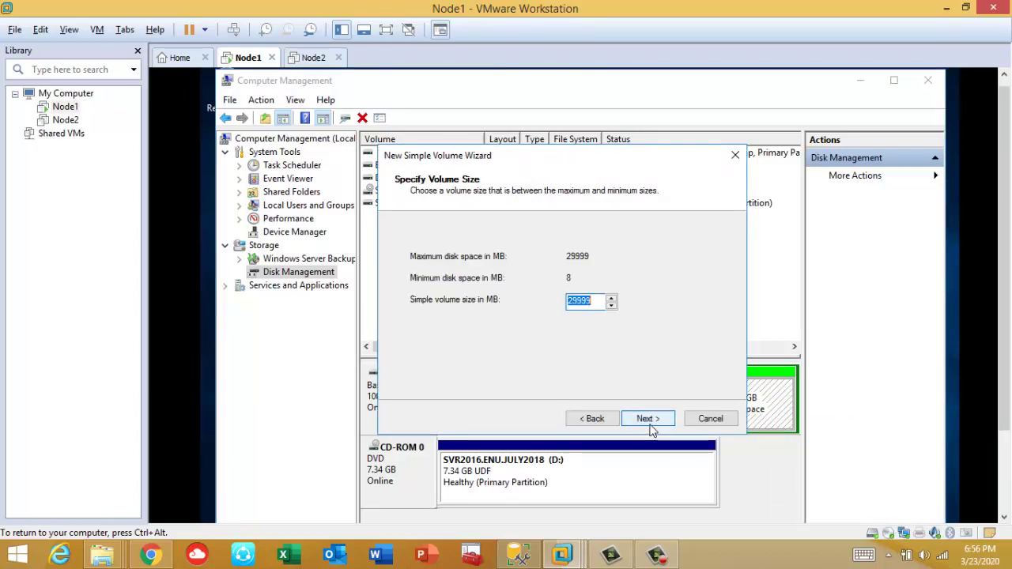
left_click(650, 420)
left_click(649, 419)
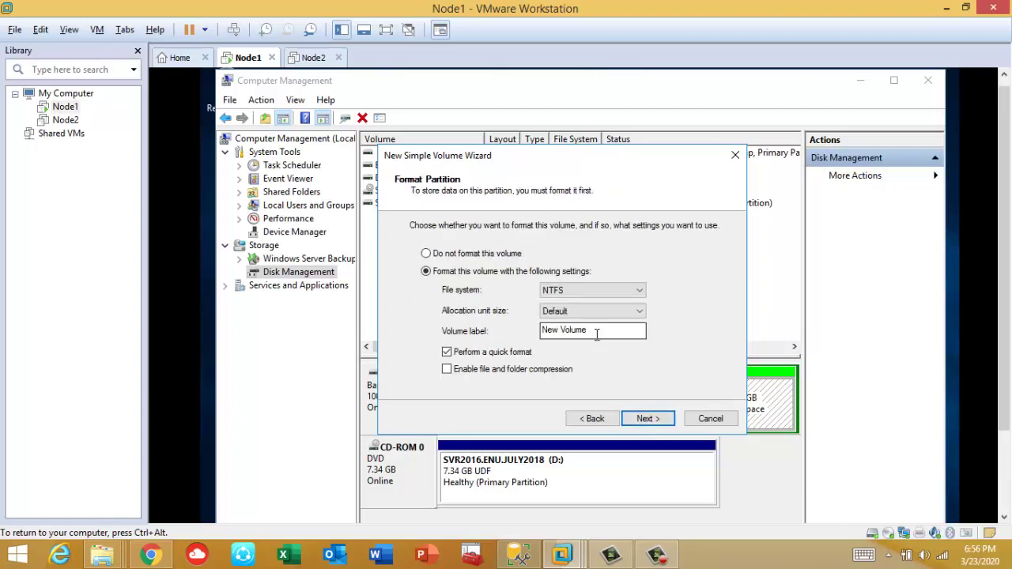
left_click_drag(595, 330, 542, 331)
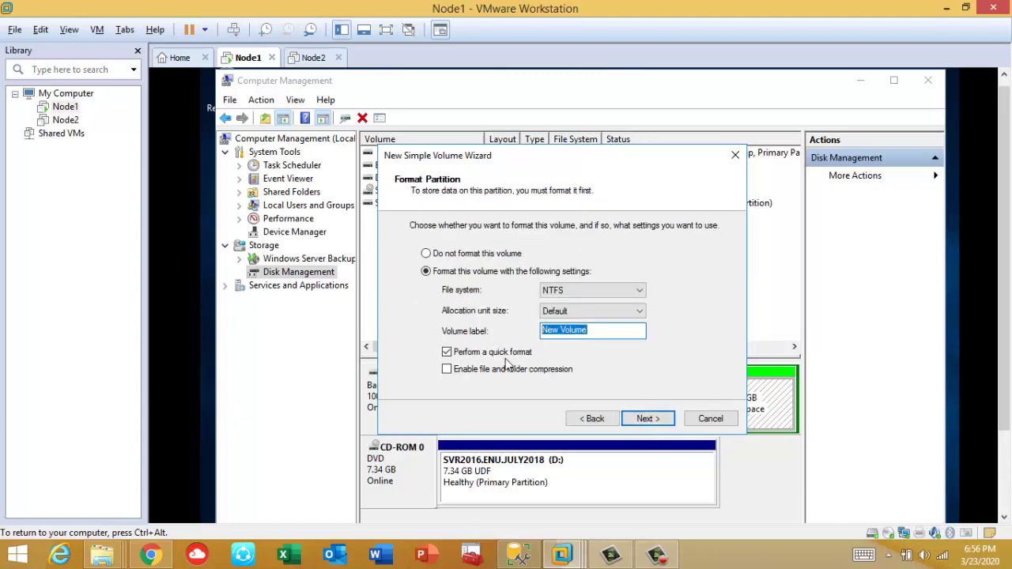
type("lo")
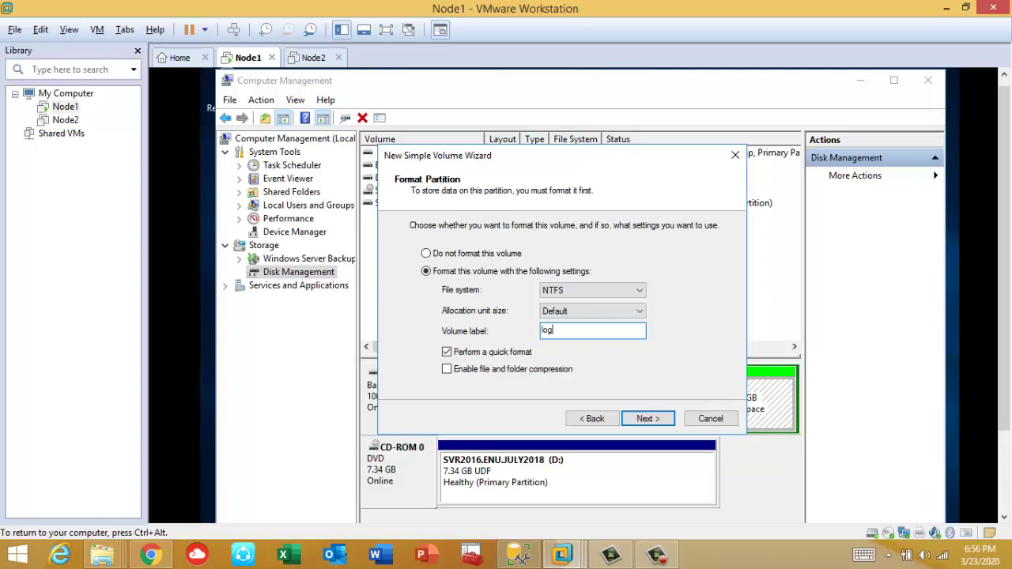
type("og")
left_click(652, 421)
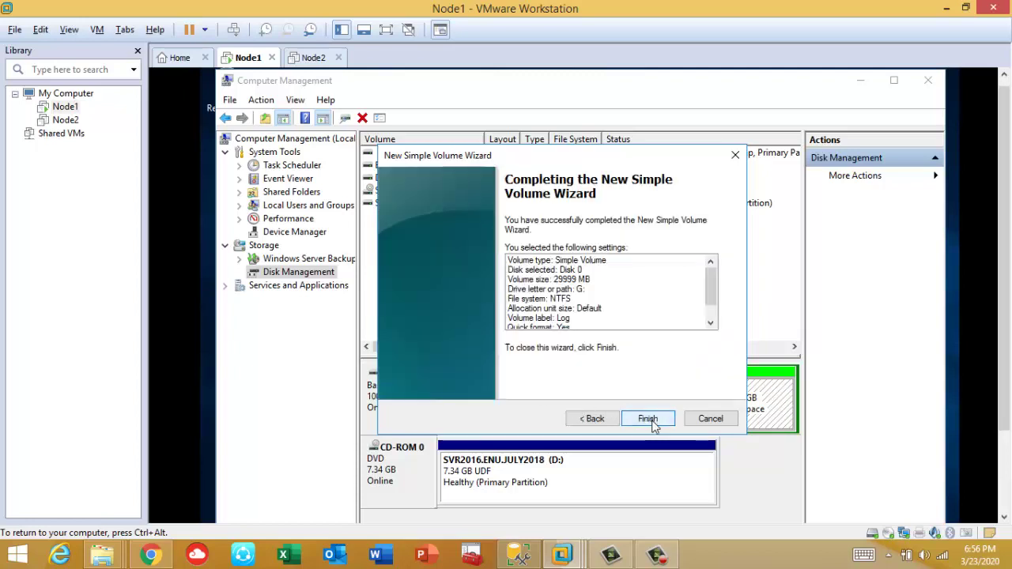
left_click(648, 419)
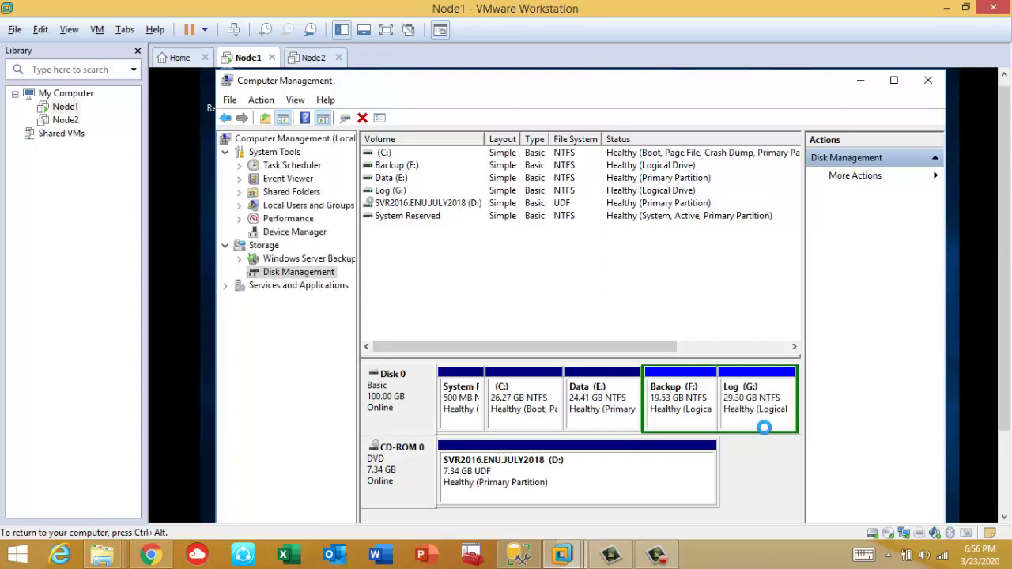
left_click(764, 428)
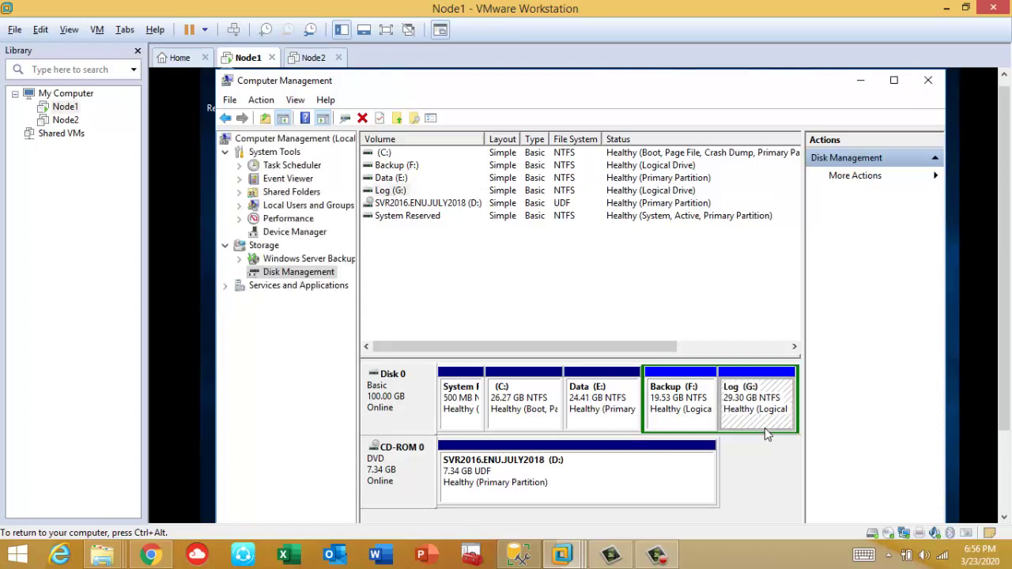
- Shrink the Log (G:) volume by 10000 MB
right_click(764, 428)
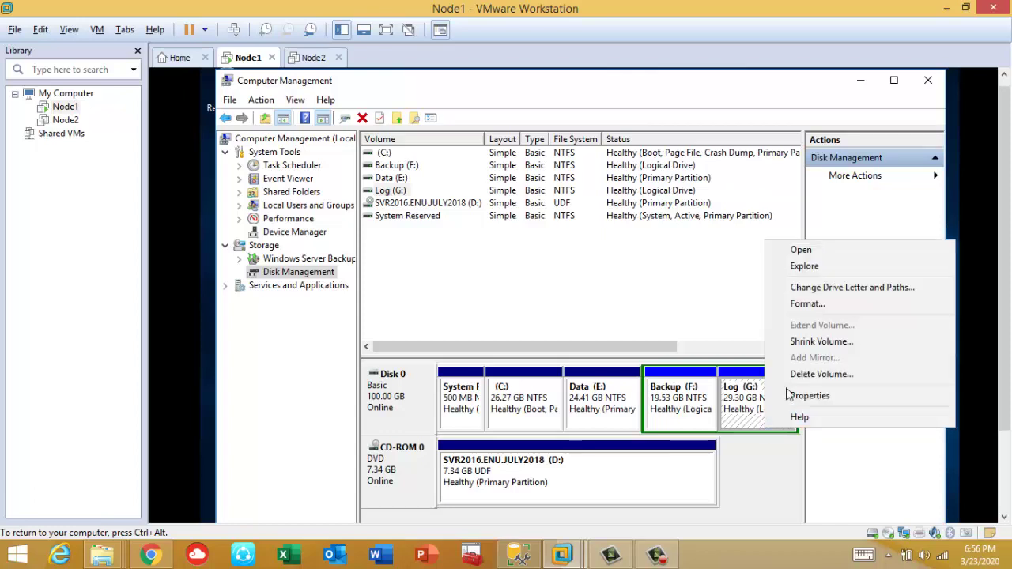
left_click(810, 342)
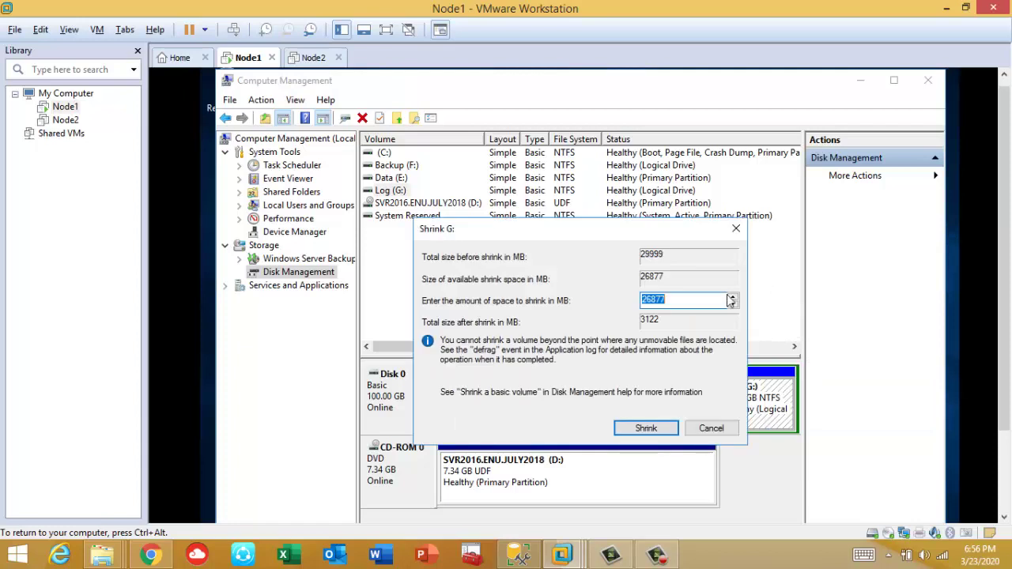
type("10000")
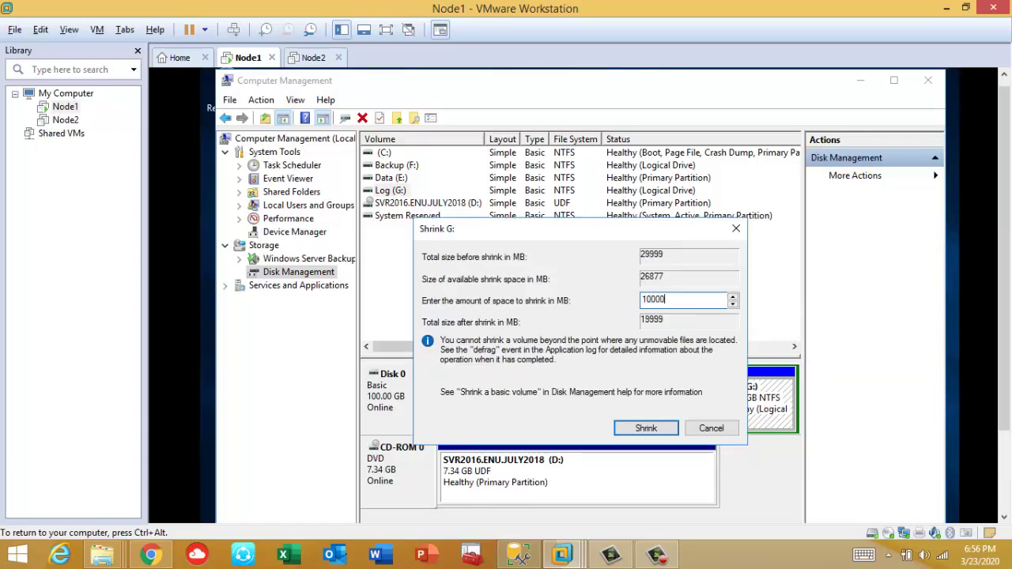
left_click(643, 432)
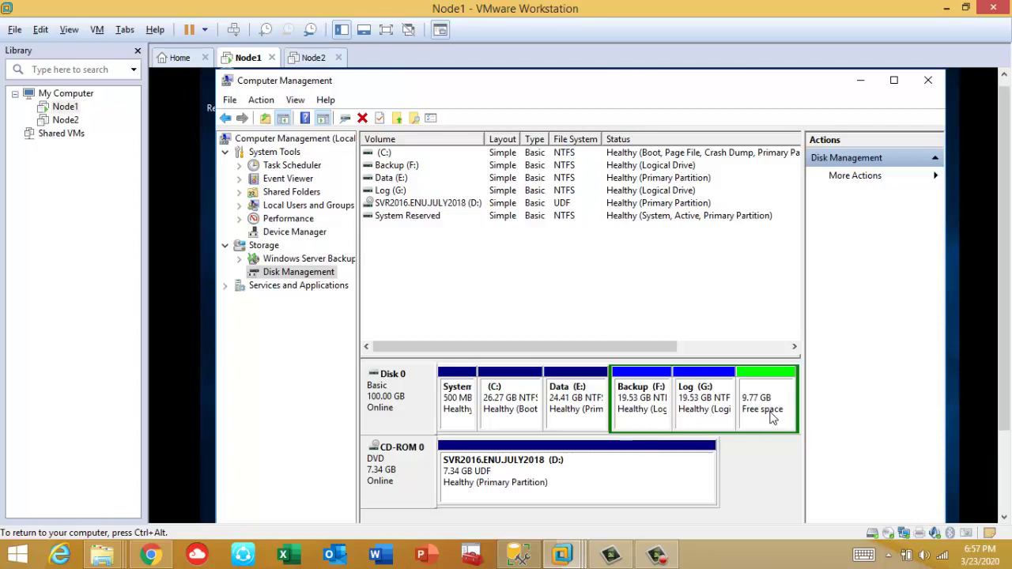
- Create a simple volume in all the free space beside Log with drive letter H, quick-formatted as NTFS and labelled TempDB
left_click(772, 418)
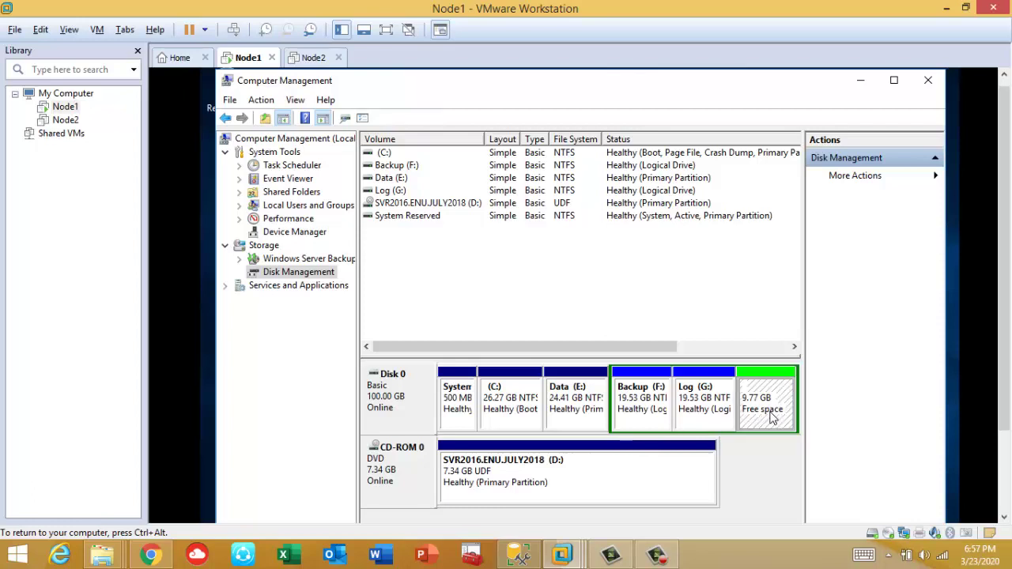
right_click(772, 418)
left_click(822, 422)
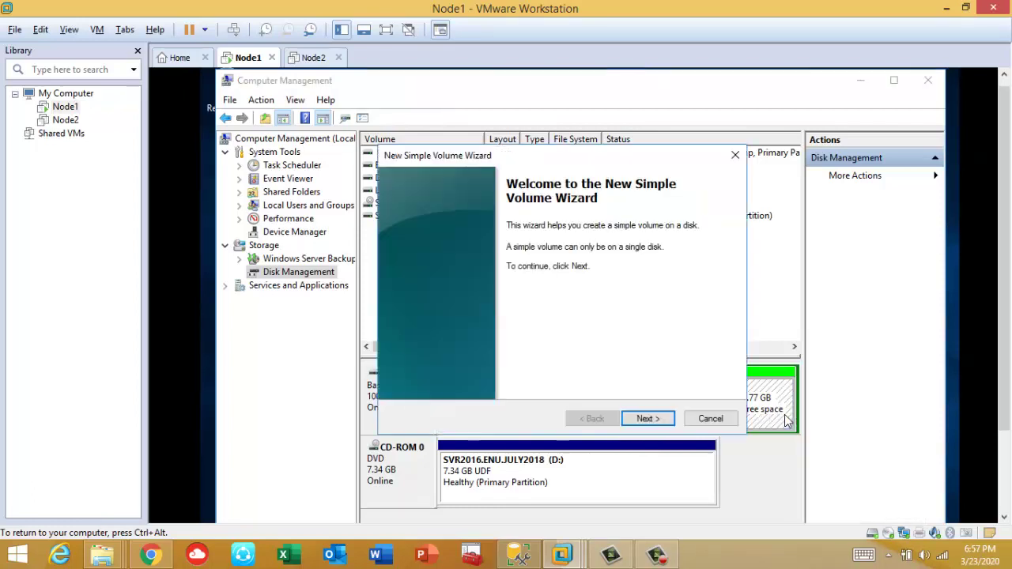
left_click(650, 419)
left_click(650, 419)
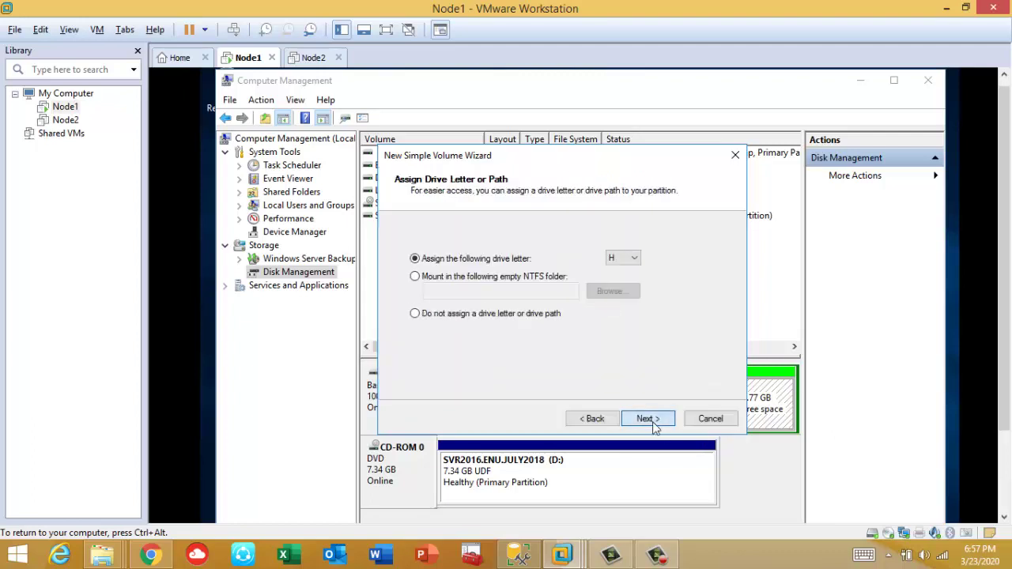
left_click(650, 419)
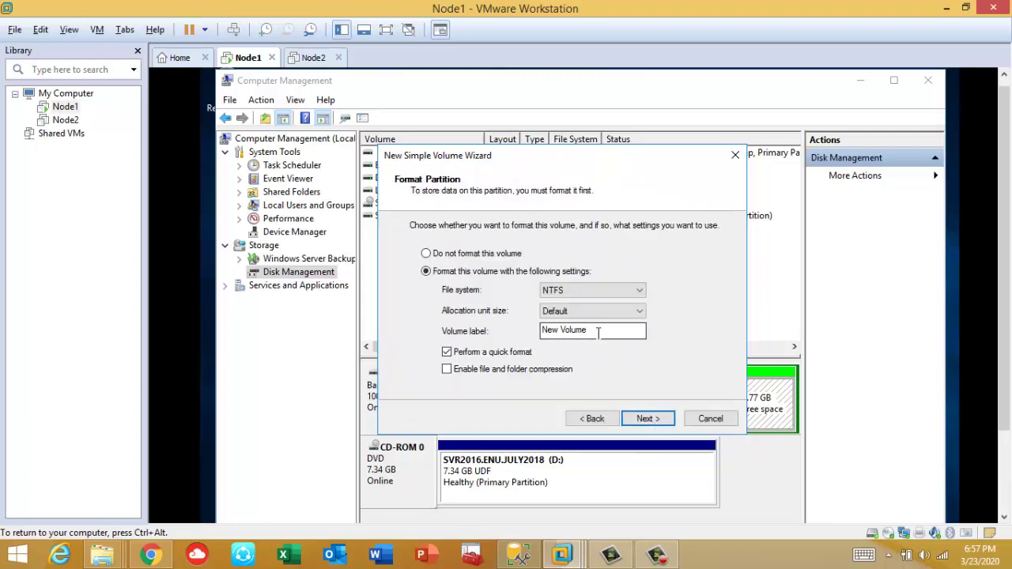
left_click_drag(603, 330, 476, 348)
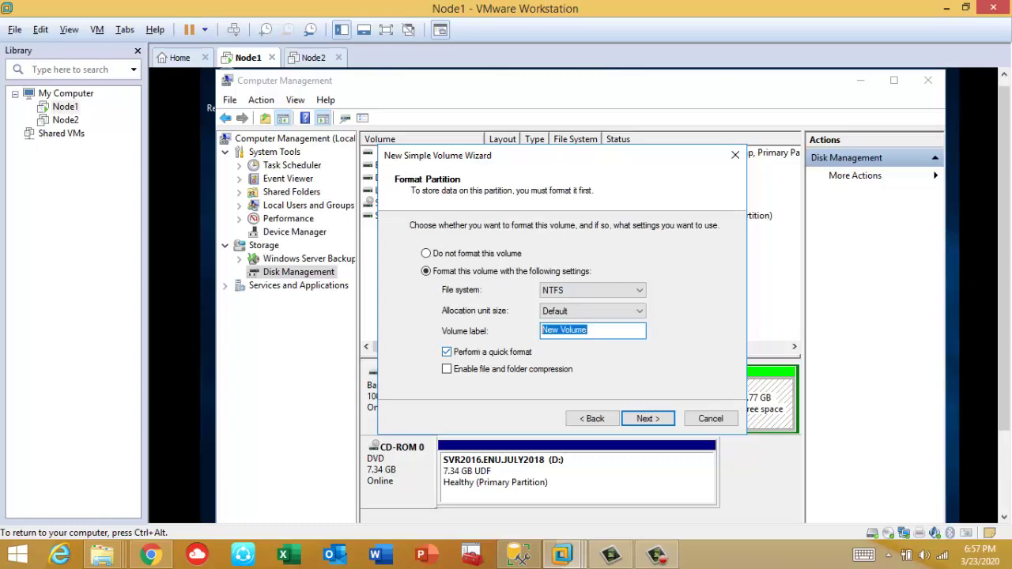
type("TempDB")
left_click(644, 419)
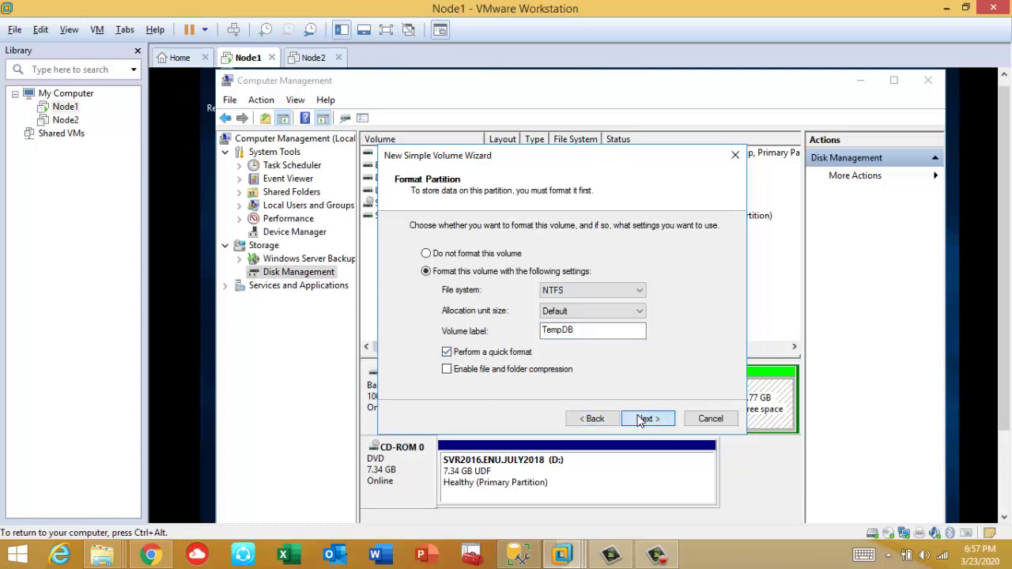
left_click(644, 419)
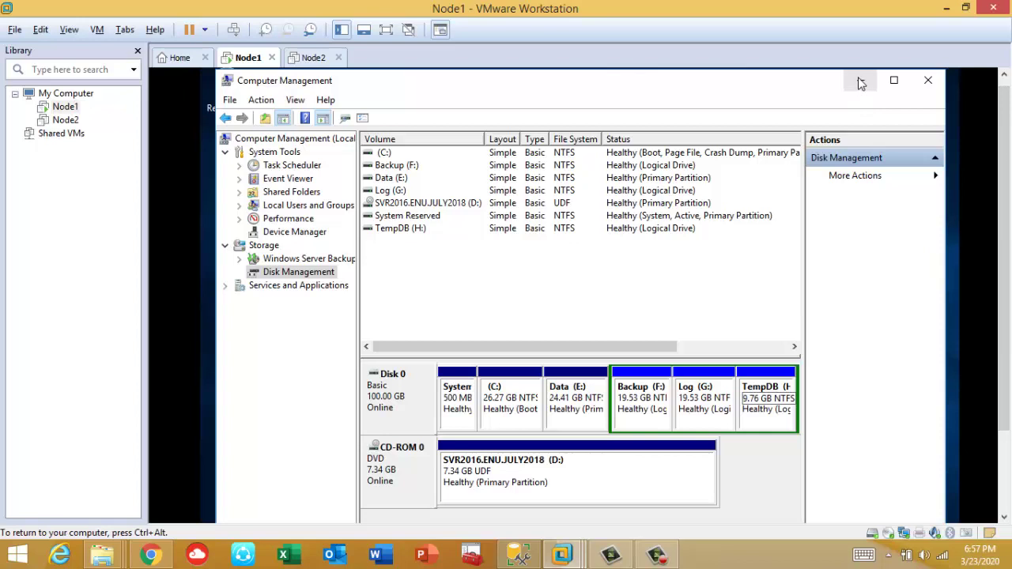
- Minimize Computer Management, open the Node1 folder on the desktop and go to This PC
key("Home")
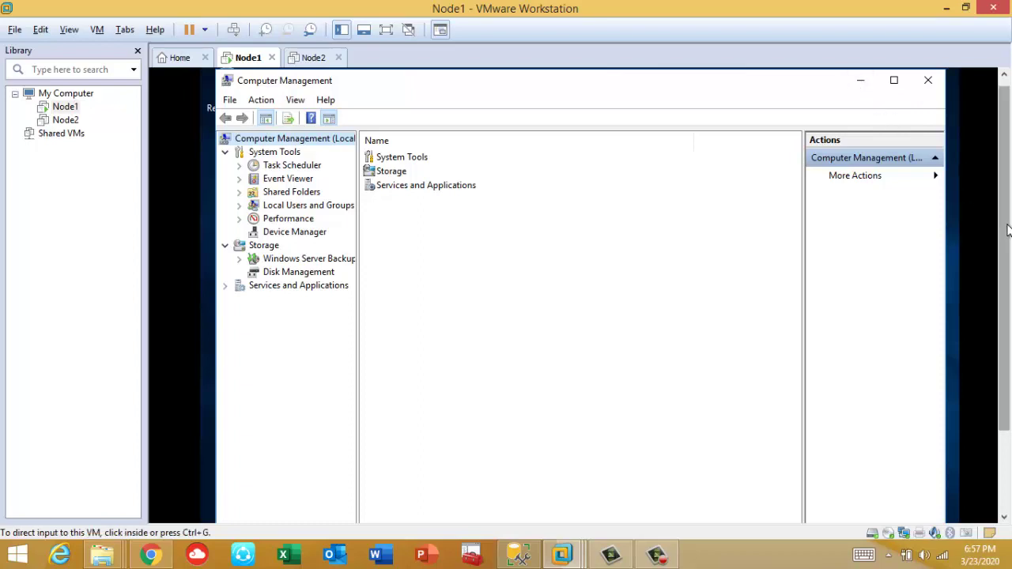
left_click(860, 83)
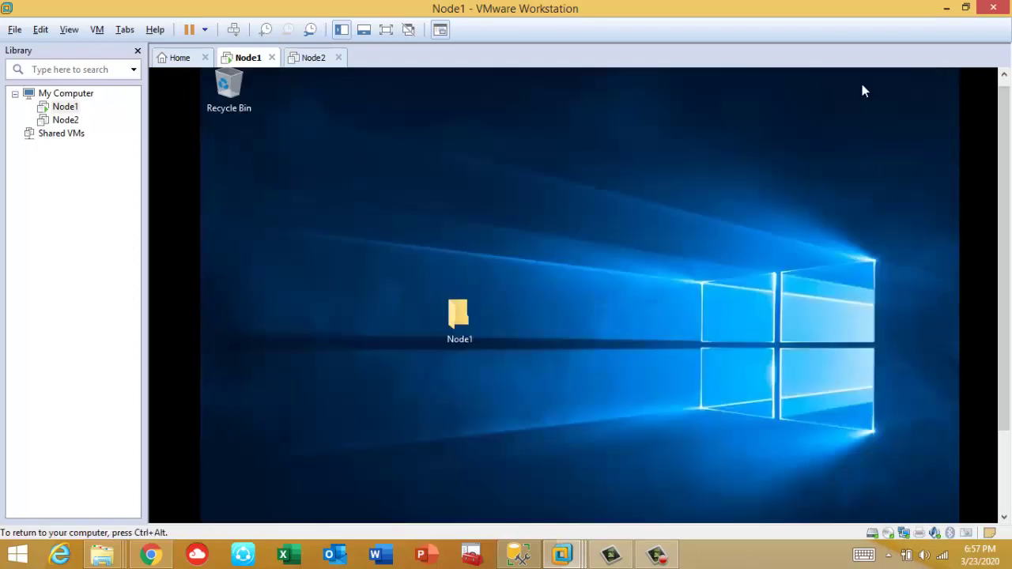
double_click(462, 317)
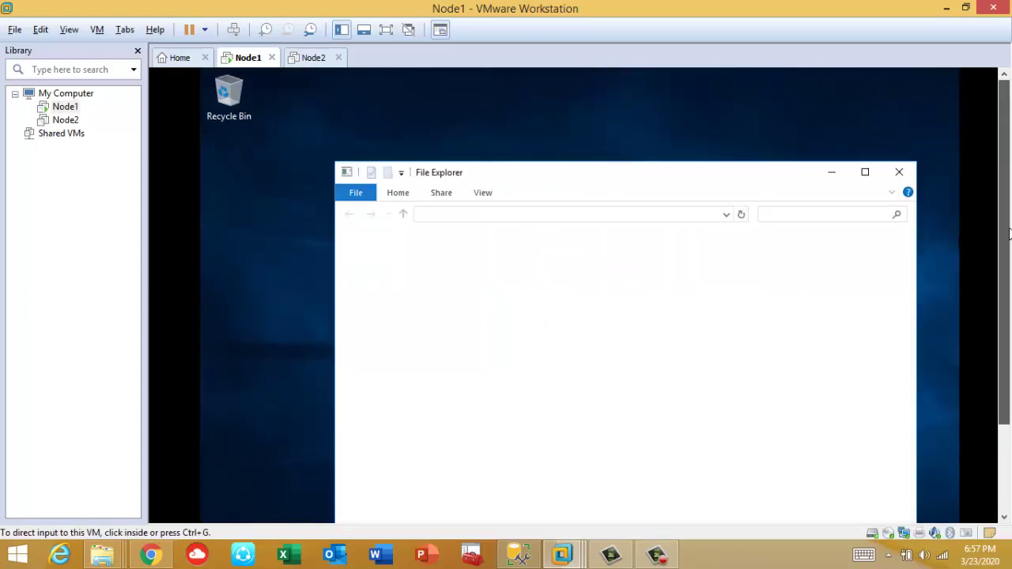
scroll(1003, 233, "down", 3)
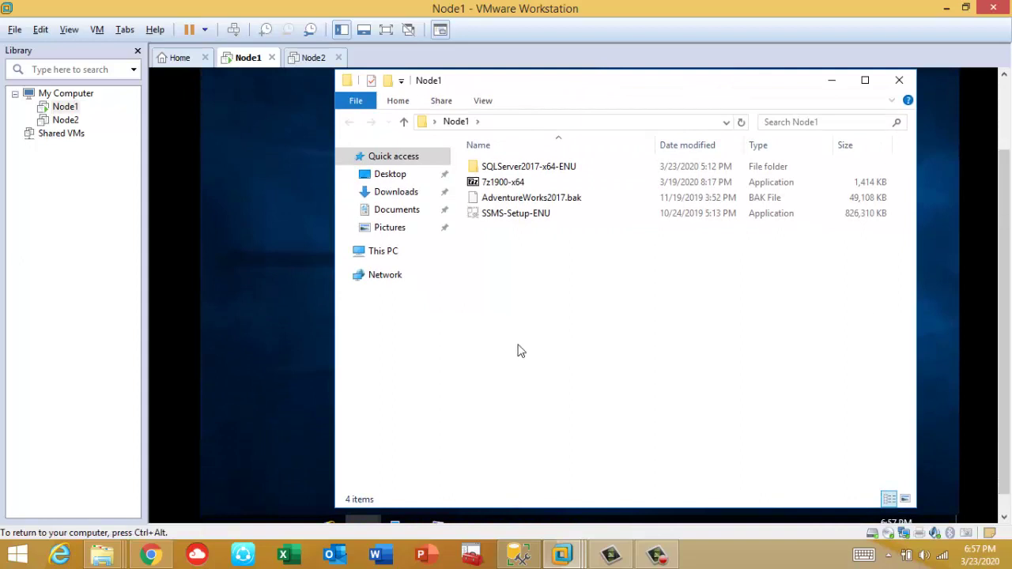
left_click(389, 261)
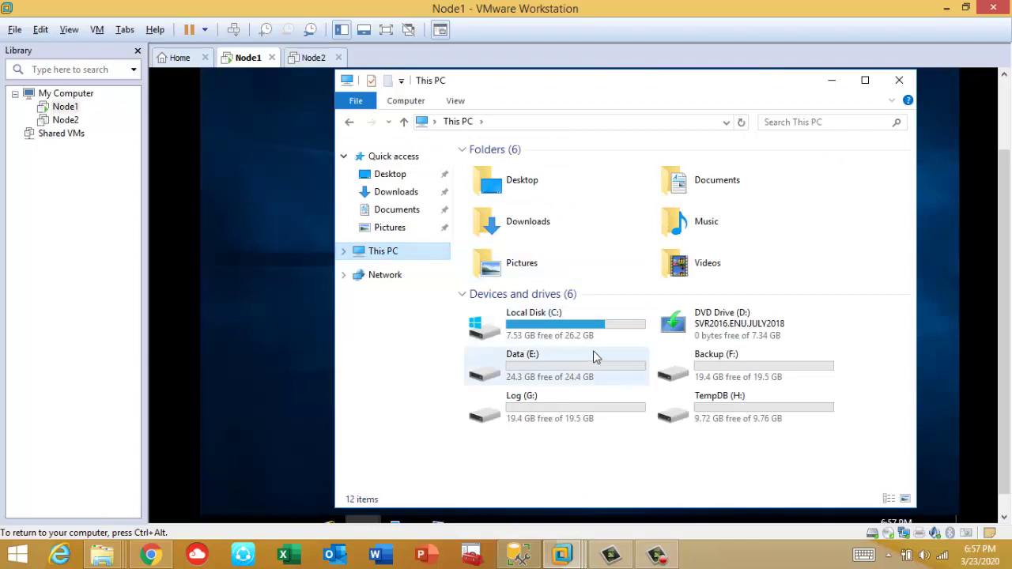
- Examine the C, Data (E:), Backup (F:), Log (G:) and TempDB (H:) drives and their capacities in This PC
left_click(569, 327)
left_click(561, 363)
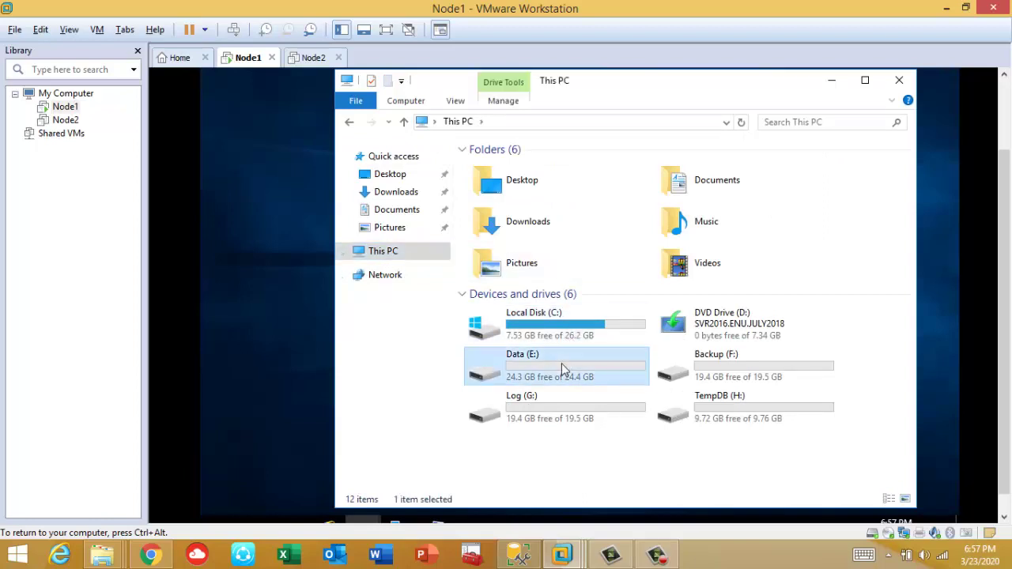
left_click(721, 368)
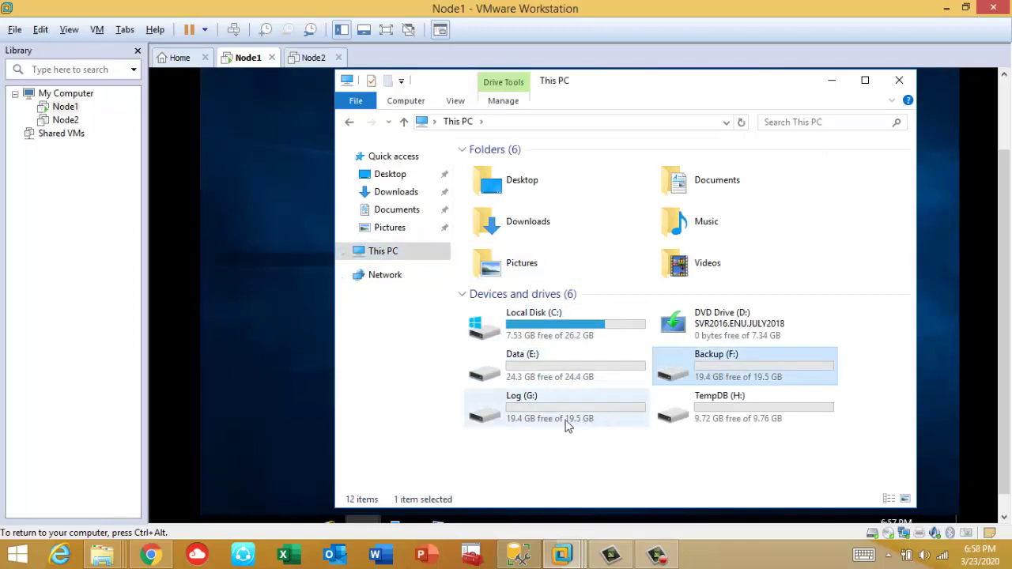
left_click(566, 420)
left_click(727, 408)
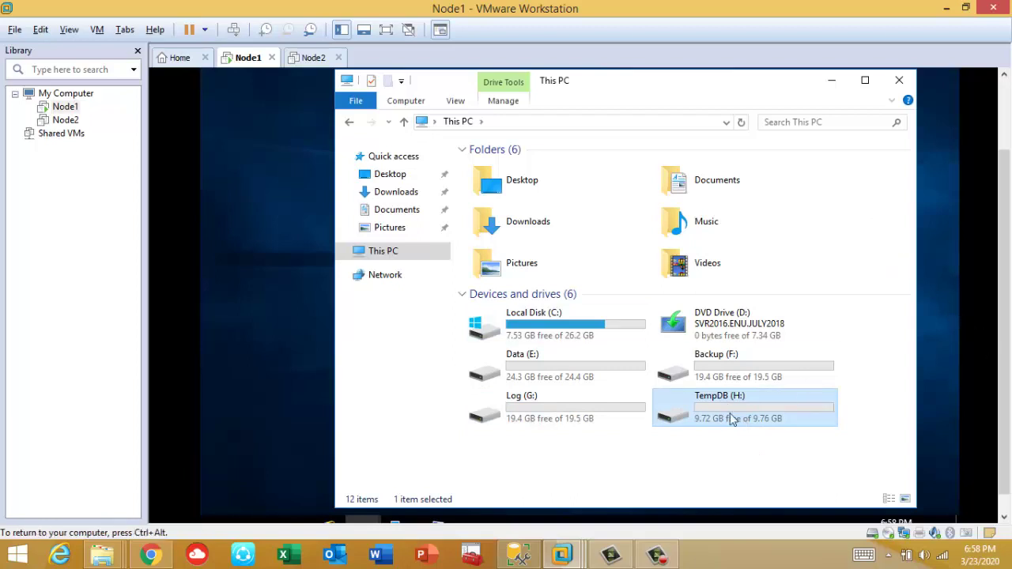
left_click(727, 360)
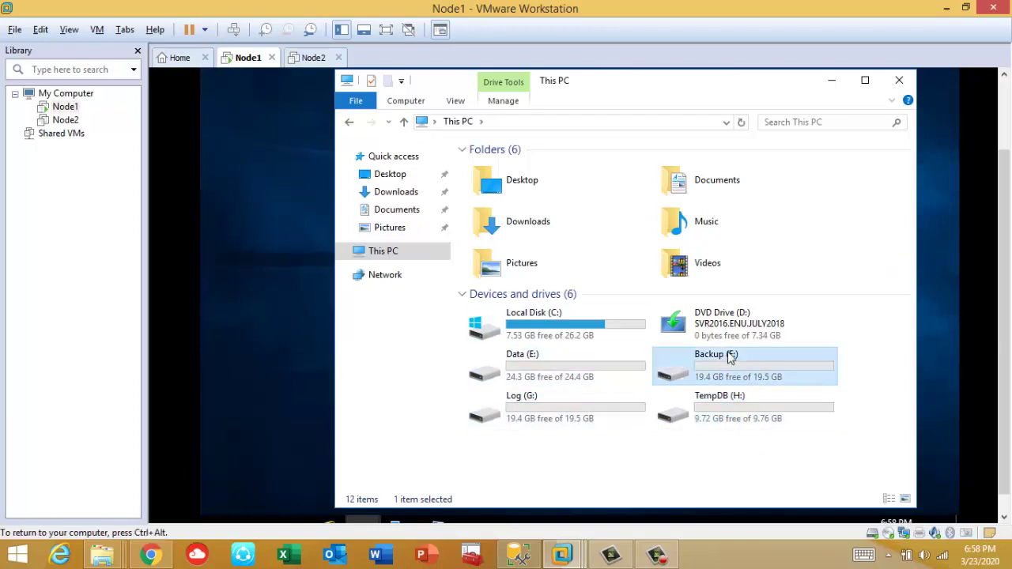
left_click(595, 414)
left_click(721, 410)
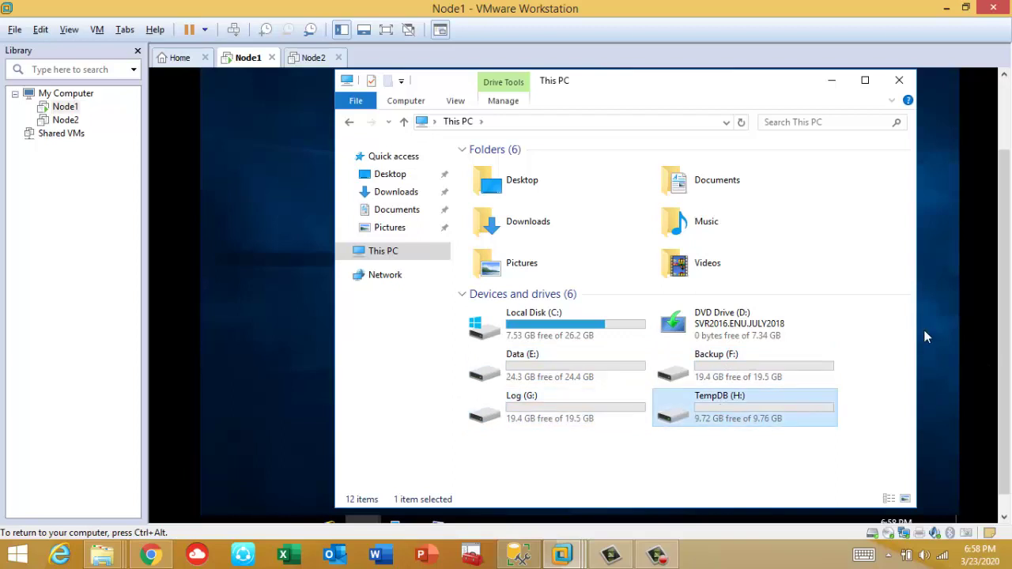